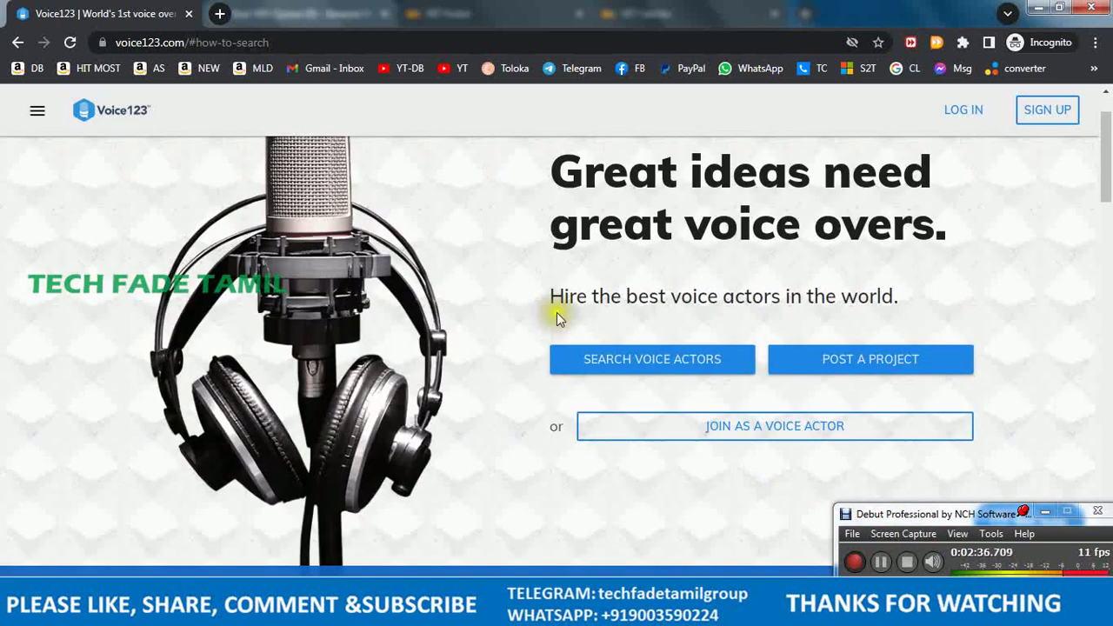
- Start voice actor sign-up and list English - Indian and Tamil as fluent languages
{"action": "left_click", "coordinate": [830, 444]}
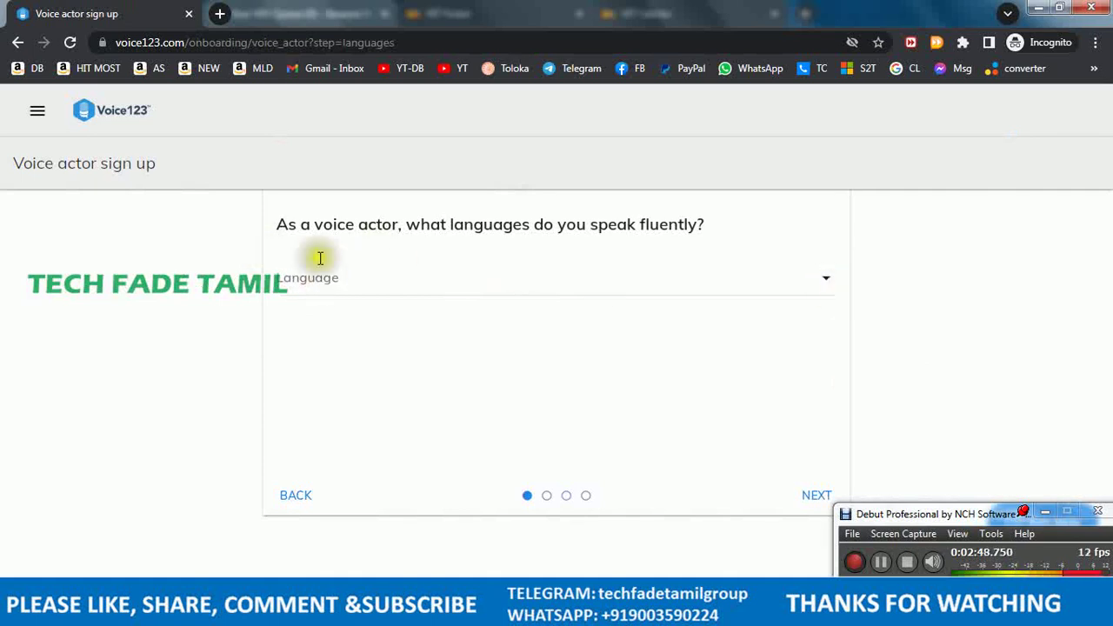
{"action": "left_click", "coordinate": [487, 285]}
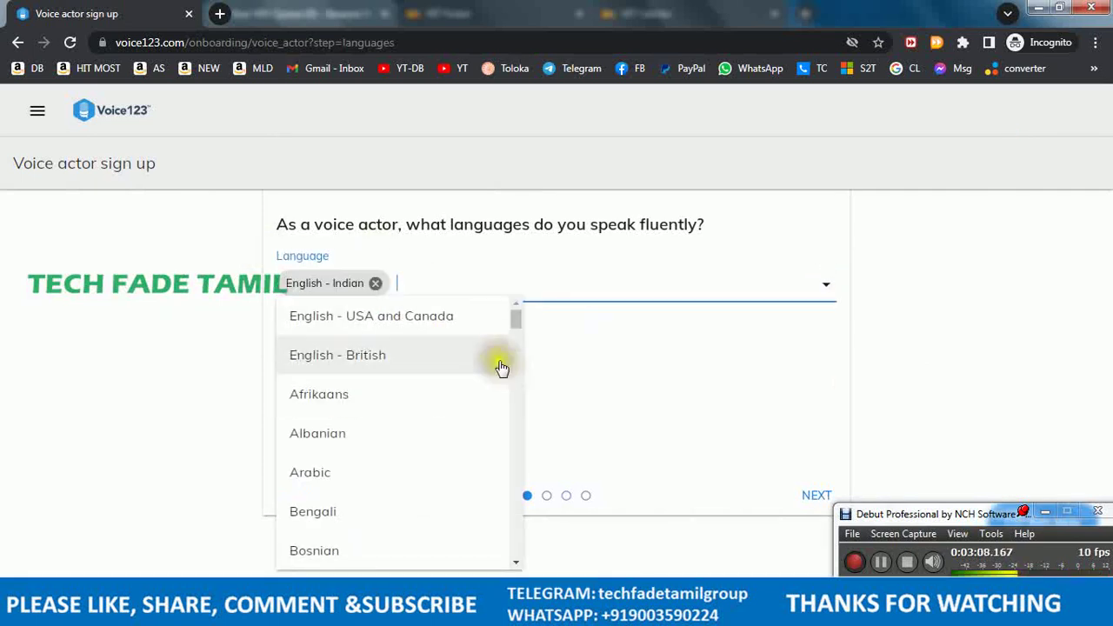
{"action": "scroll", "coordinate": [448, 457], "scroll_direction": "down", "scroll_amount": 15}
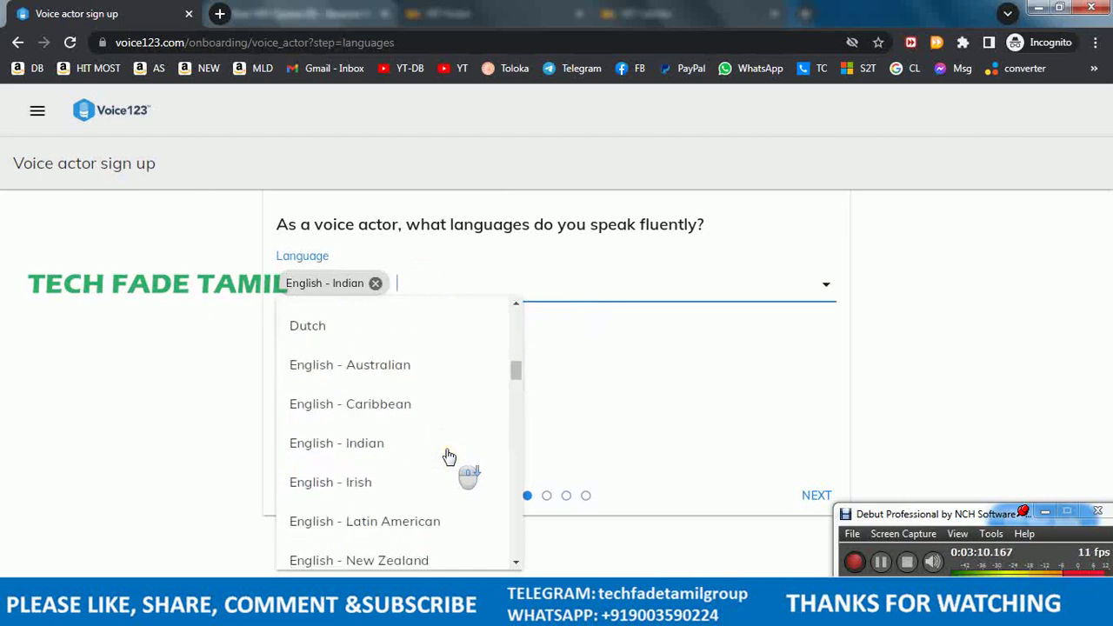
{"action": "scroll", "coordinate": [448, 457], "scroll_direction": "down", "scroll_amount": 15}
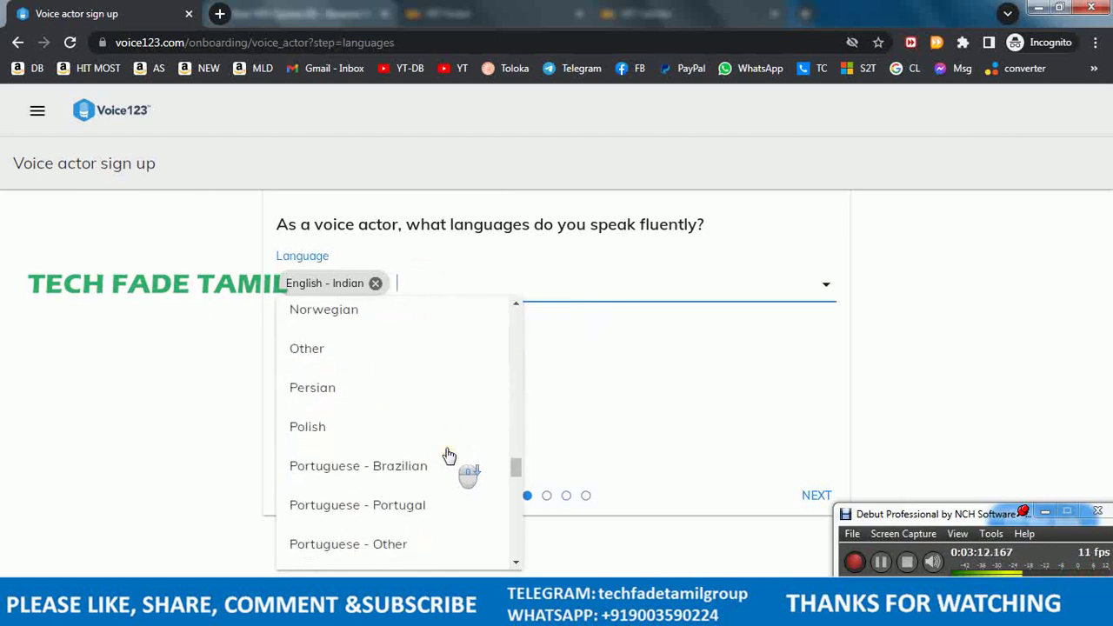
{"action": "scroll", "coordinate": [448, 456], "scroll_direction": "down", "scroll_amount": 5}
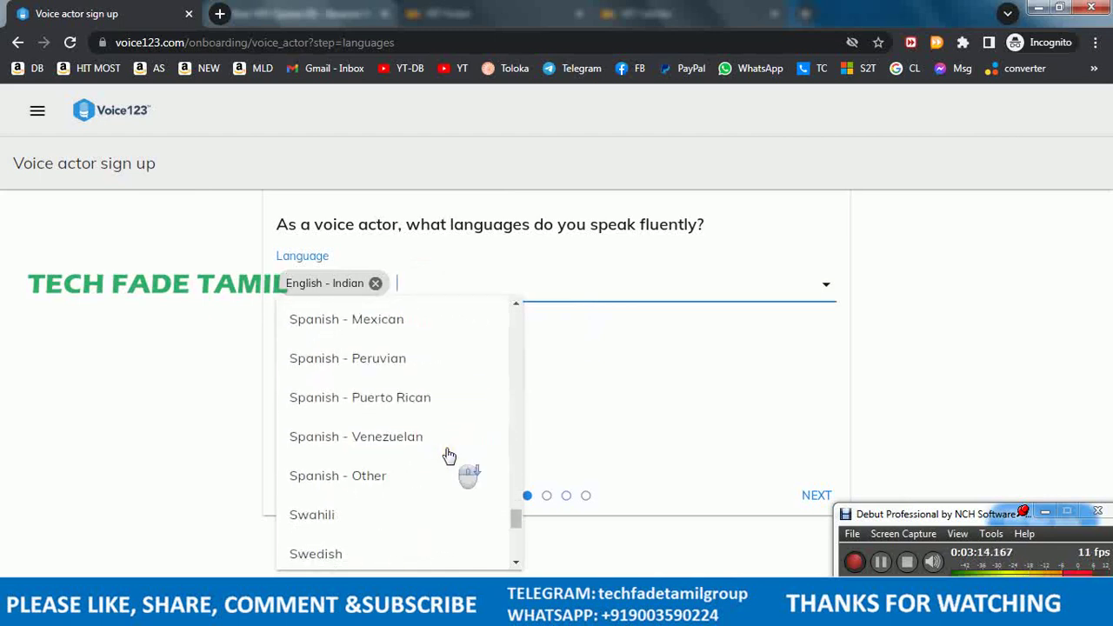
{"action": "left_click", "coordinate": [356, 472]}
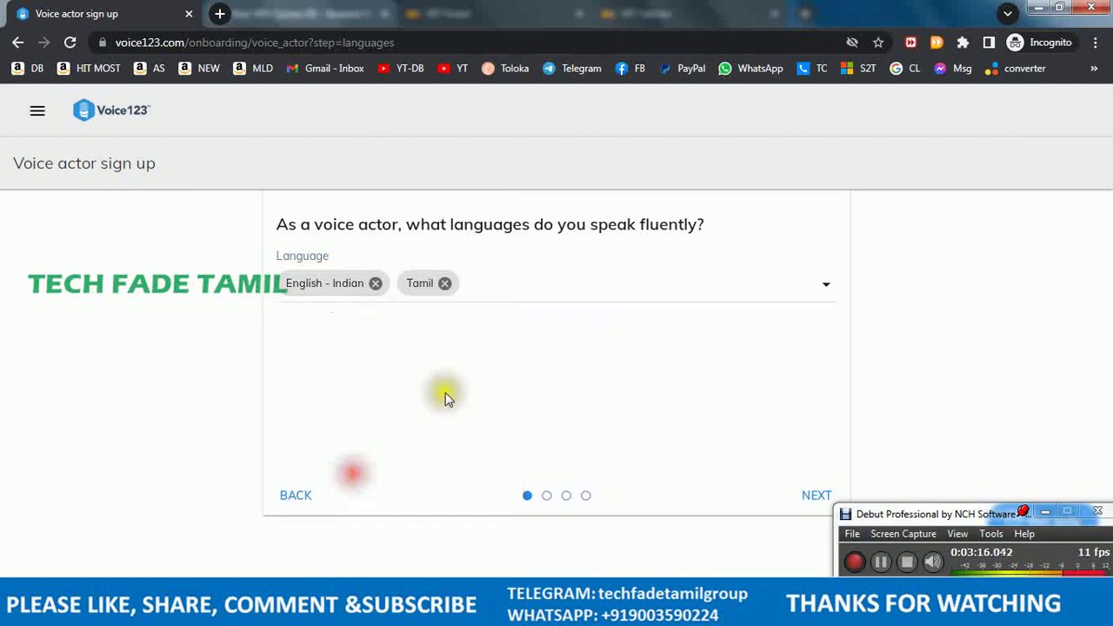
- Mark Male teenager as the matching gender and age, then continue to recording capabilities
{"action": "left_click", "coordinate": [818, 498]}
{"action": "left_click_drag", "start_coordinate": [875, 514], "coordinate": [970, 517]}
{"action": "left_click", "coordinate": [334, 277]}
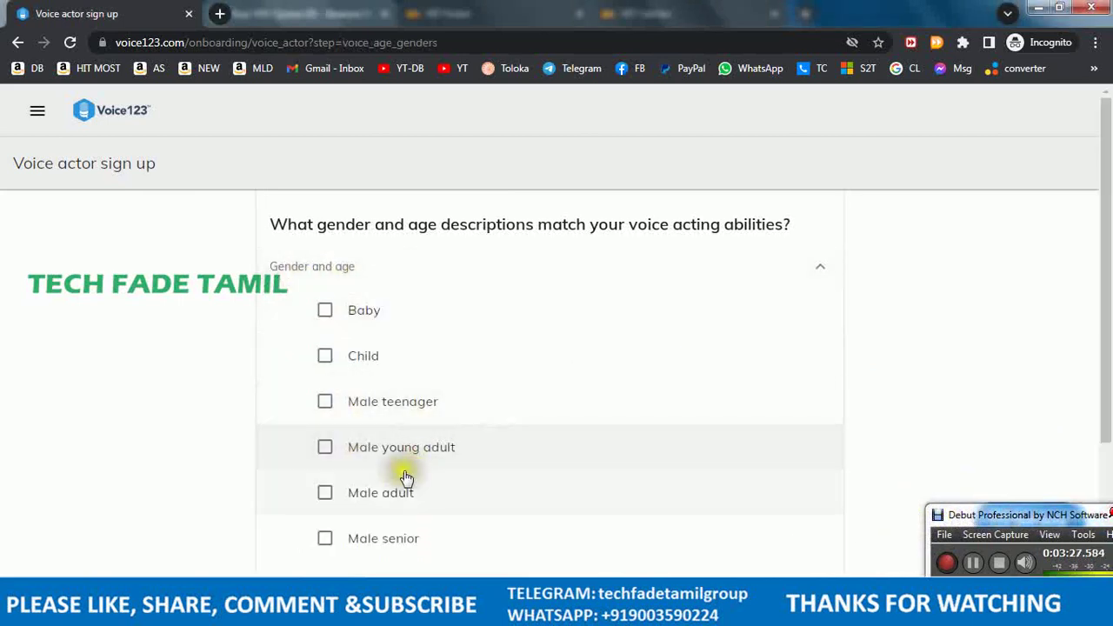
{"action": "left_click", "coordinate": [326, 401]}
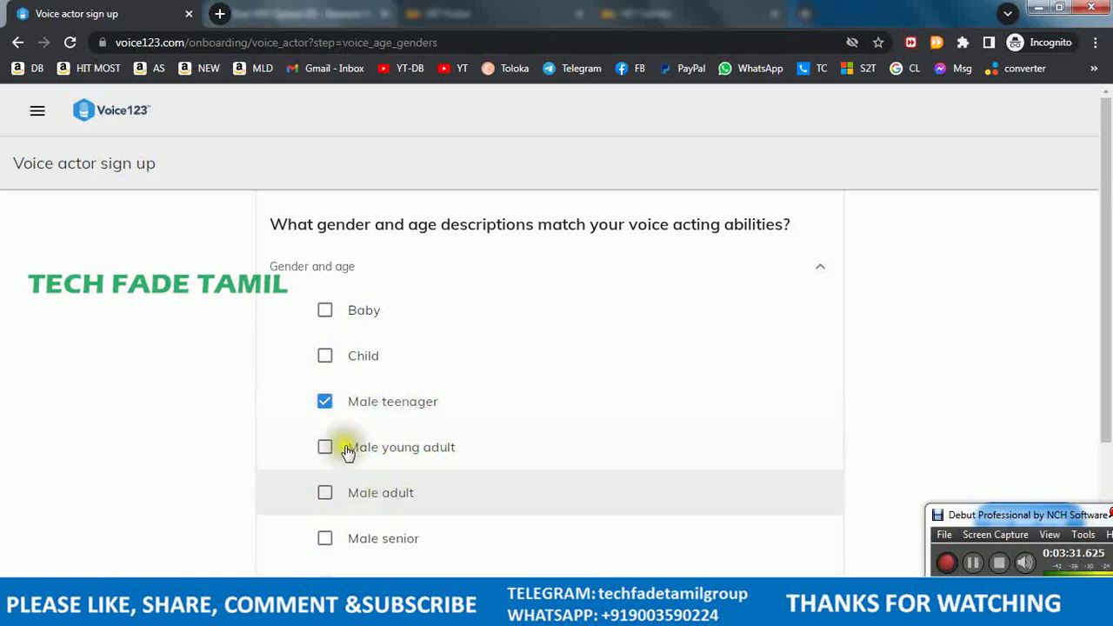
{"action": "scroll", "coordinate": [983, 398], "scroll_direction": "down", "scroll_amount": 3}
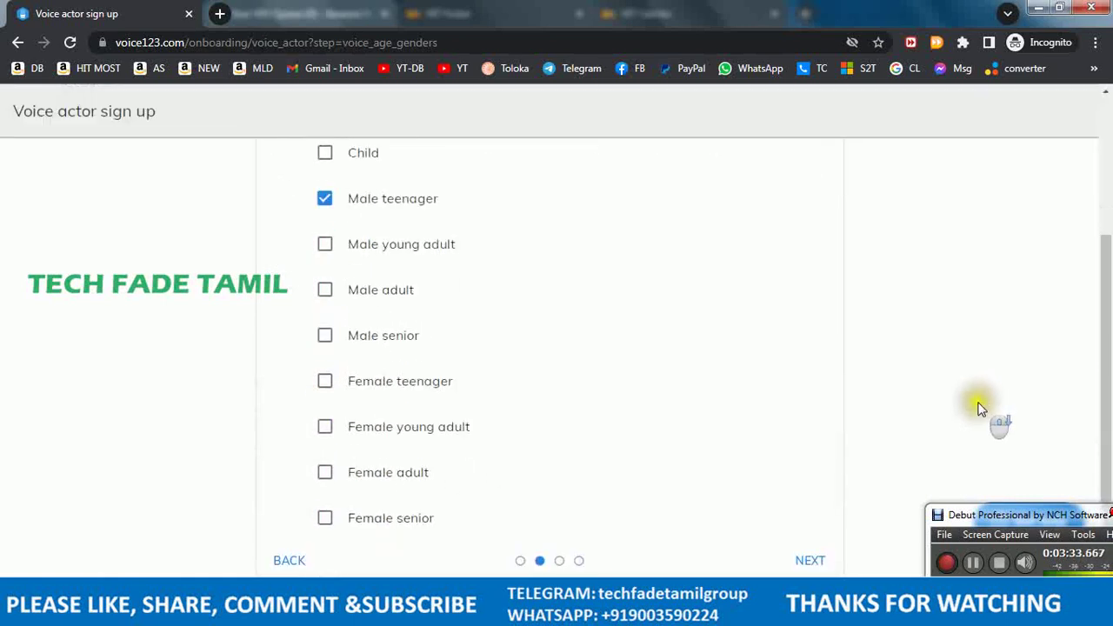
{"action": "left_click", "coordinate": [817, 563]}
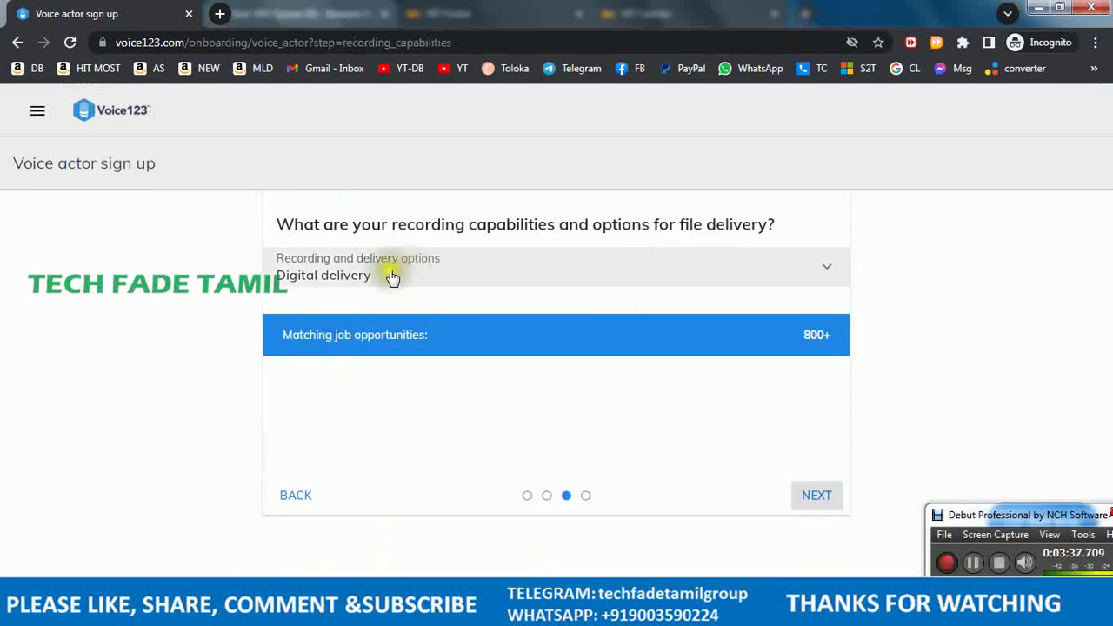
- Add Remote live direction to the Digital delivery recording option and proceed
{"action": "left_click", "coordinate": [447, 278]}
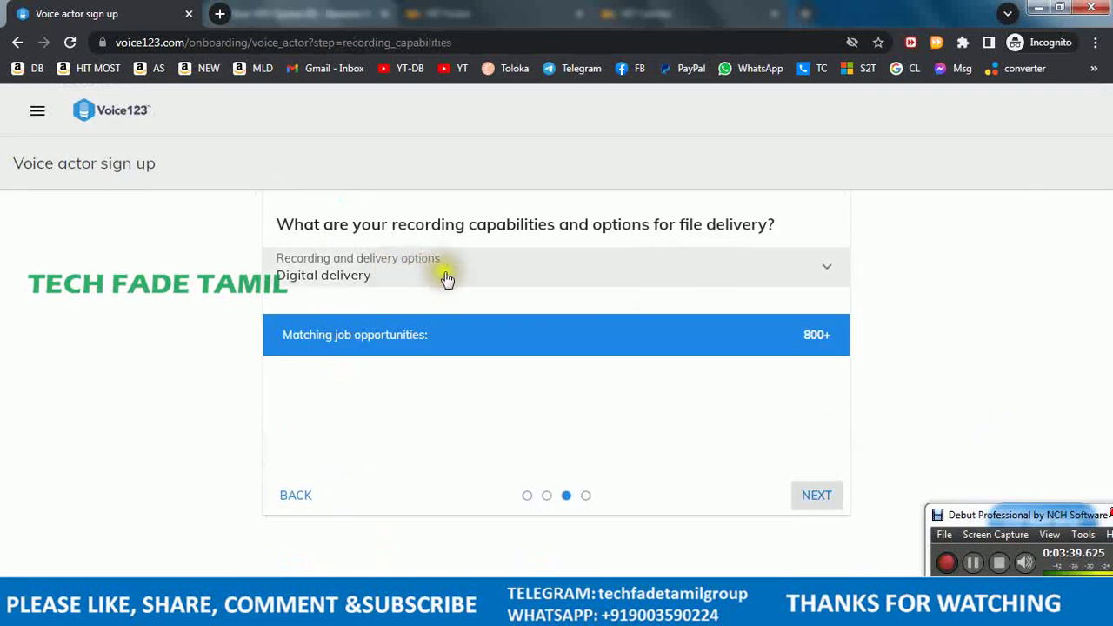
{"action": "left_click", "coordinate": [450, 281]}
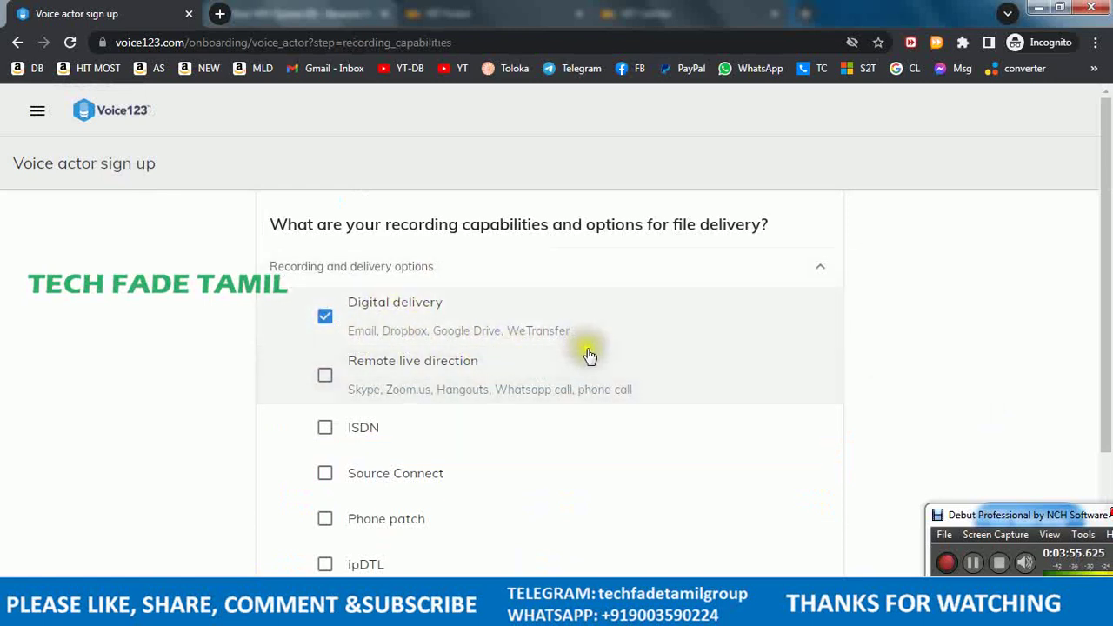
{"action": "left_click", "coordinate": [326, 380]}
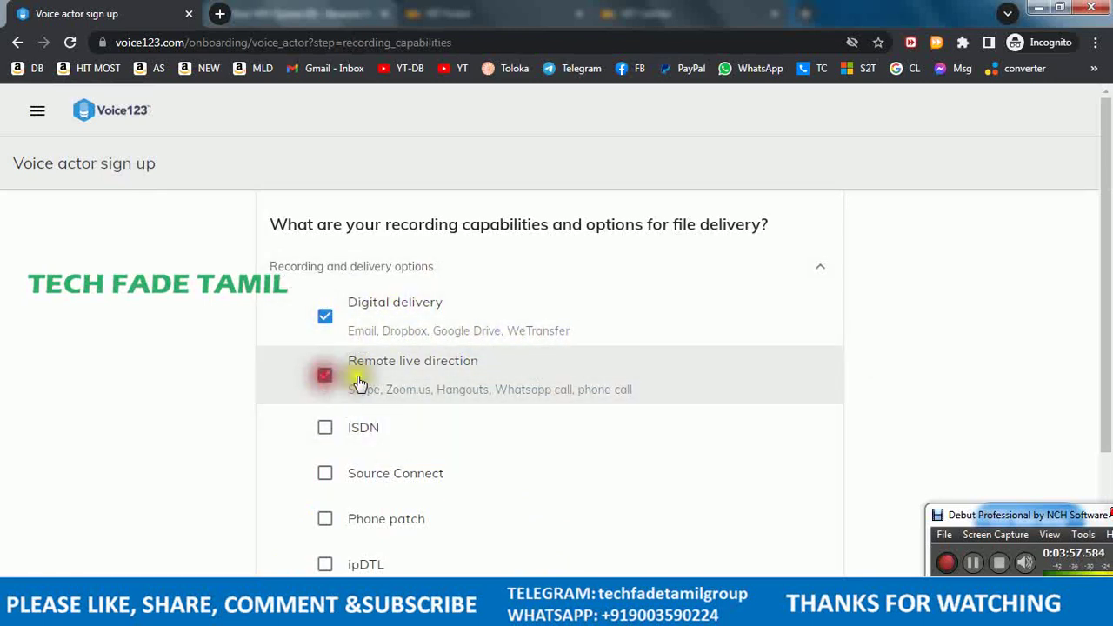
{"action": "scroll", "coordinate": [414, 446], "scroll_direction": "down", "scroll_amount": 2}
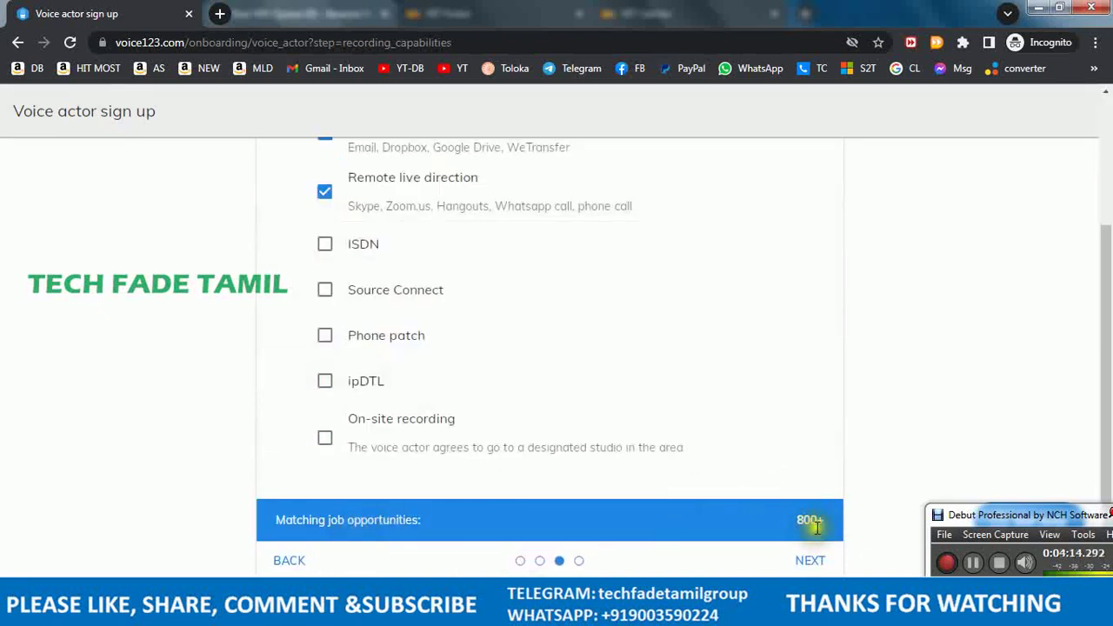
{"action": "left_click", "coordinate": [809, 561]}
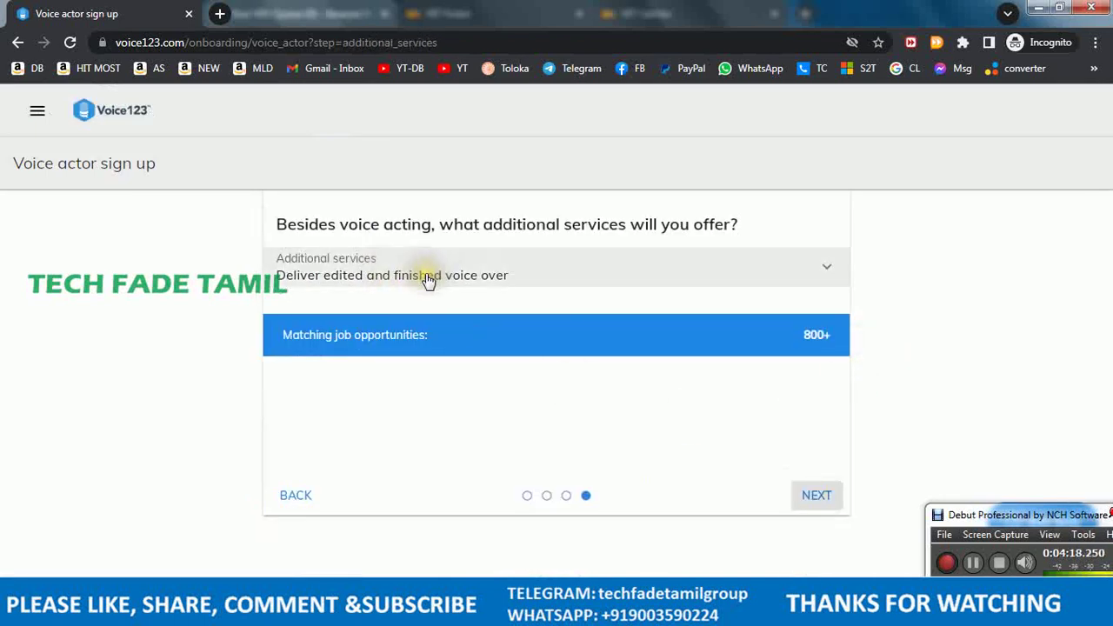
- Offer Add music, special effects, complete radio ads, Write the copy and Translate the copy
{"action": "left_click", "coordinate": [429, 280]}
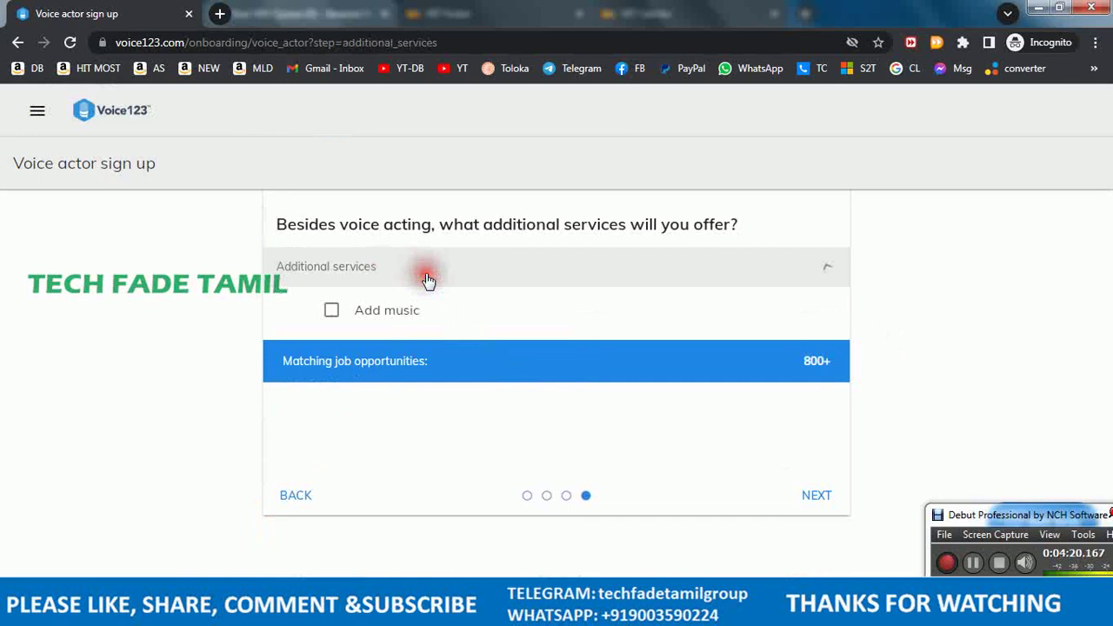
{"action": "scroll", "coordinate": [660, 365], "scroll_direction": "down", "scroll_amount": 1}
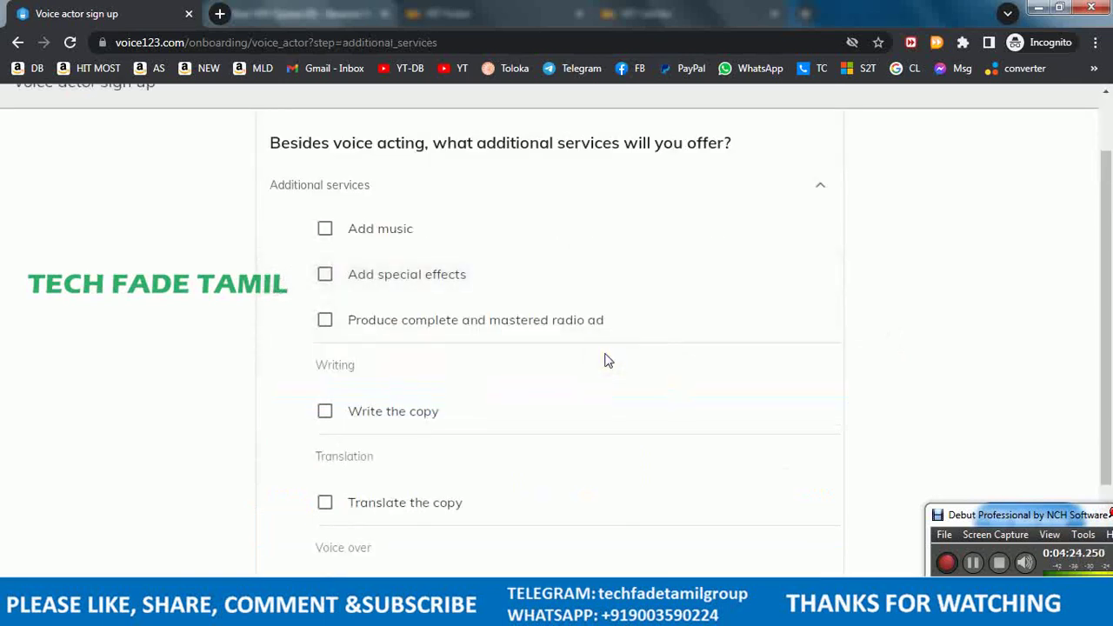
{"action": "left_click", "coordinate": [327, 232]}
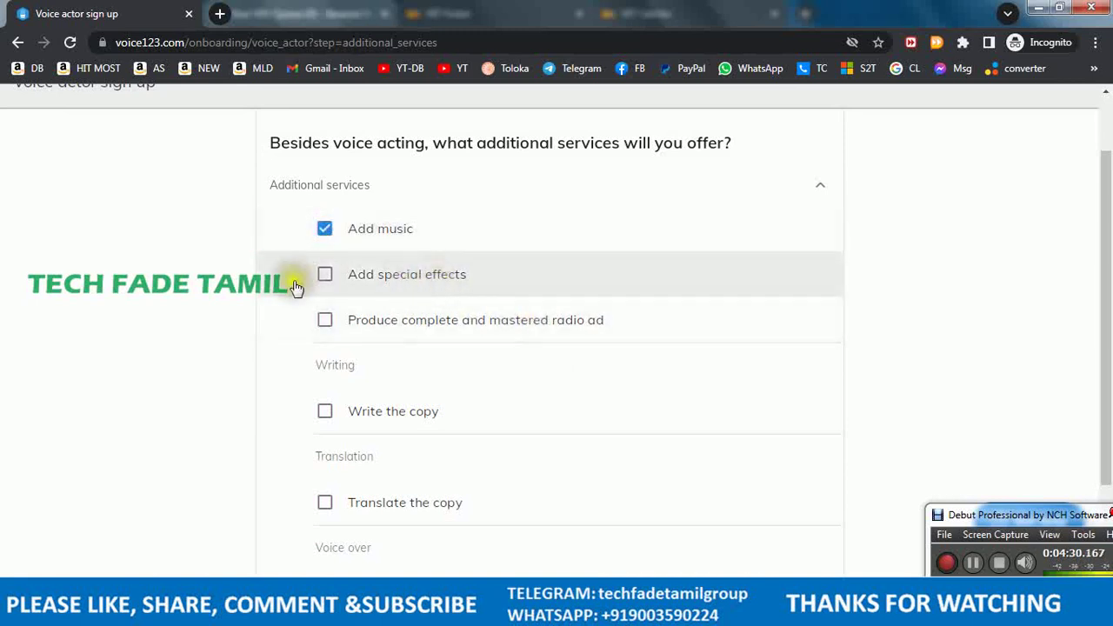
{"action": "left_click", "coordinate": [326, 276]}
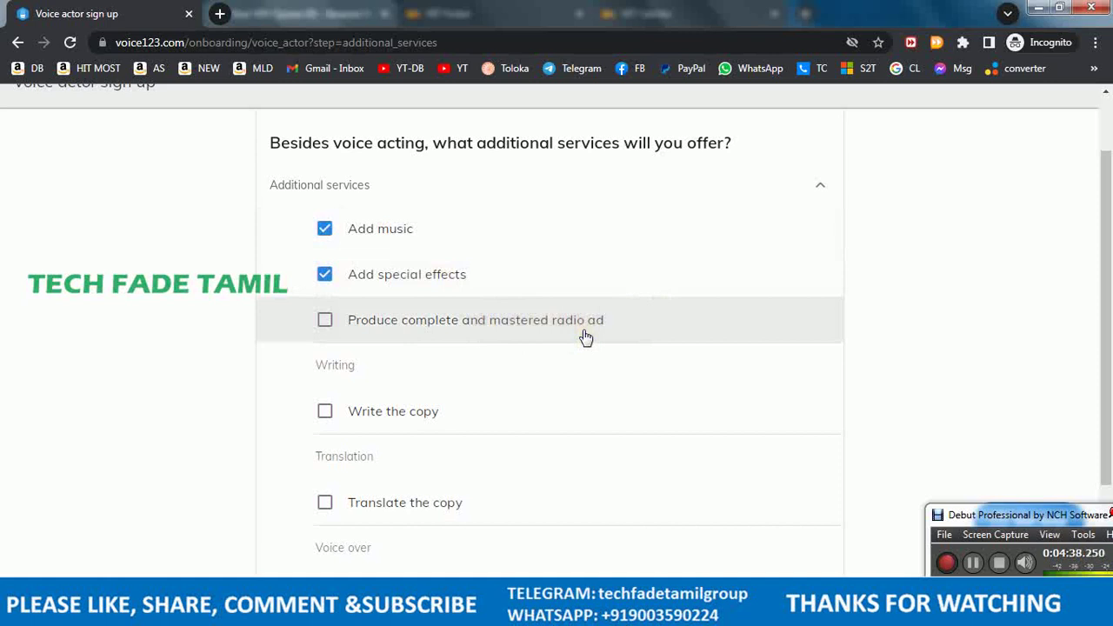
{"action": "left_click", "coordinate": [327, 322]}
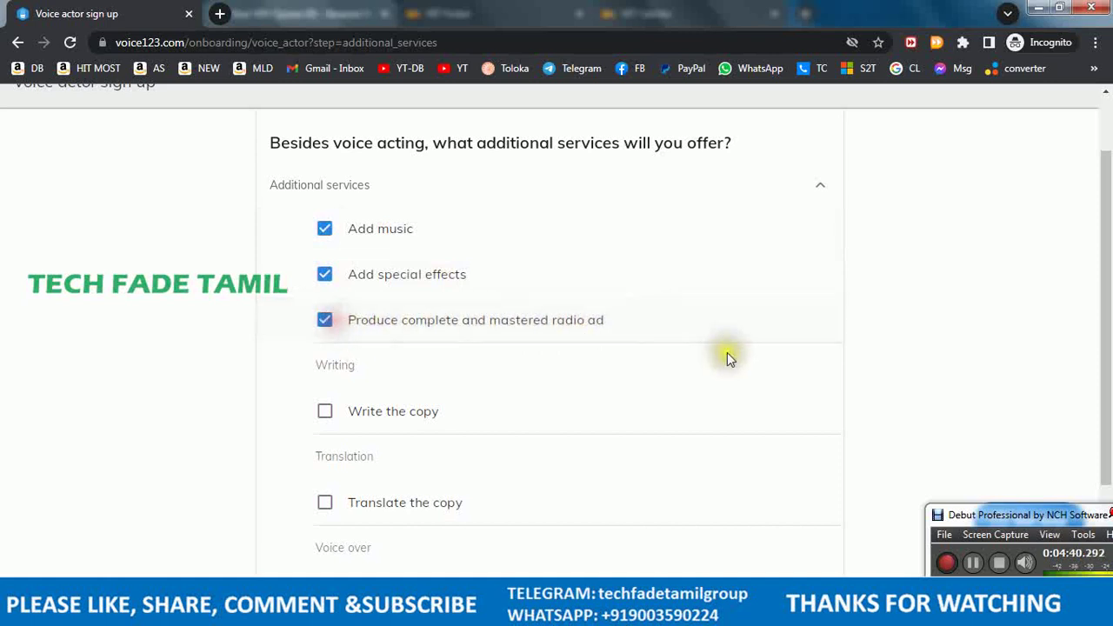
{"action": "scroll", "coordinate": [735, 361], "scroll_direction": "down", "scroll_amount": 2}
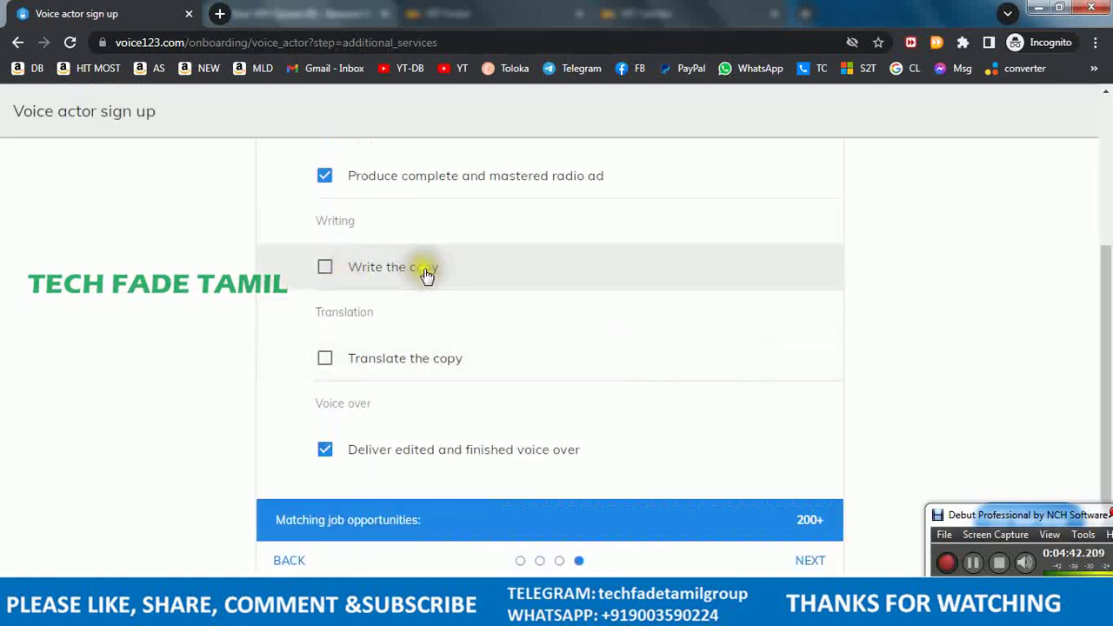
{"action": "left_click", "coordinate": [323, 268]}
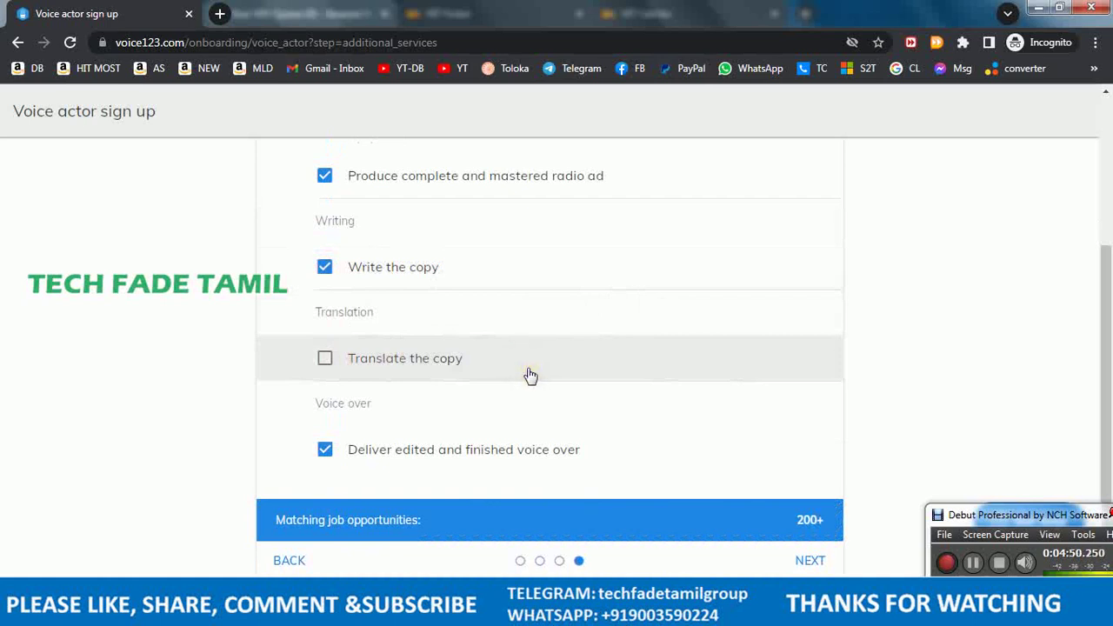
{"action": "left_click", "coordinate": [335, 359]}
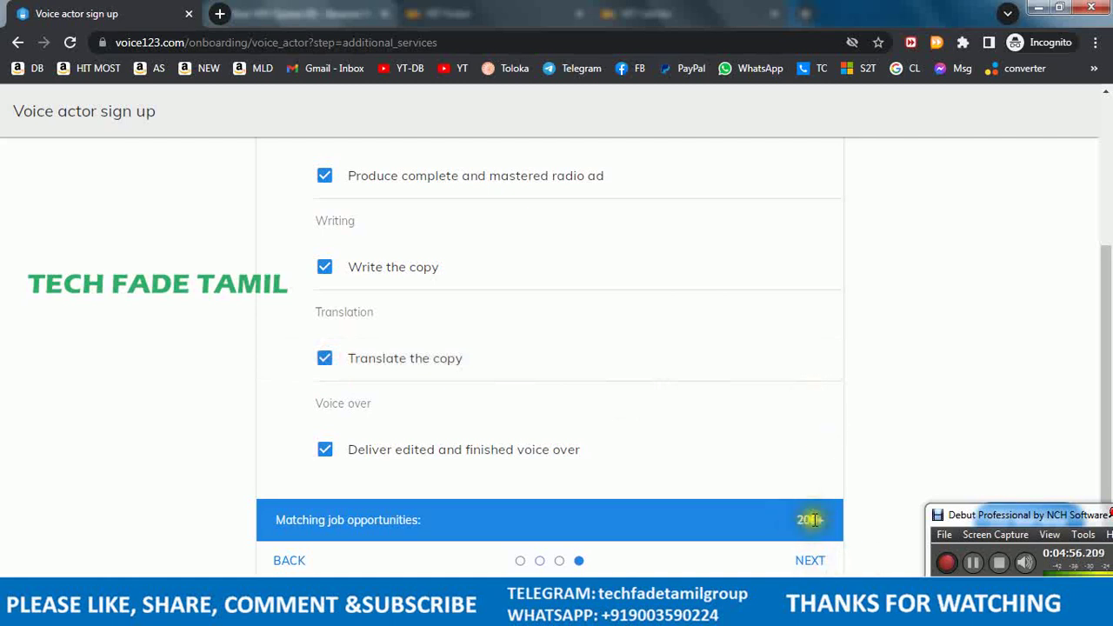
{"action": "left_click", "coordinate": [828, 558]}
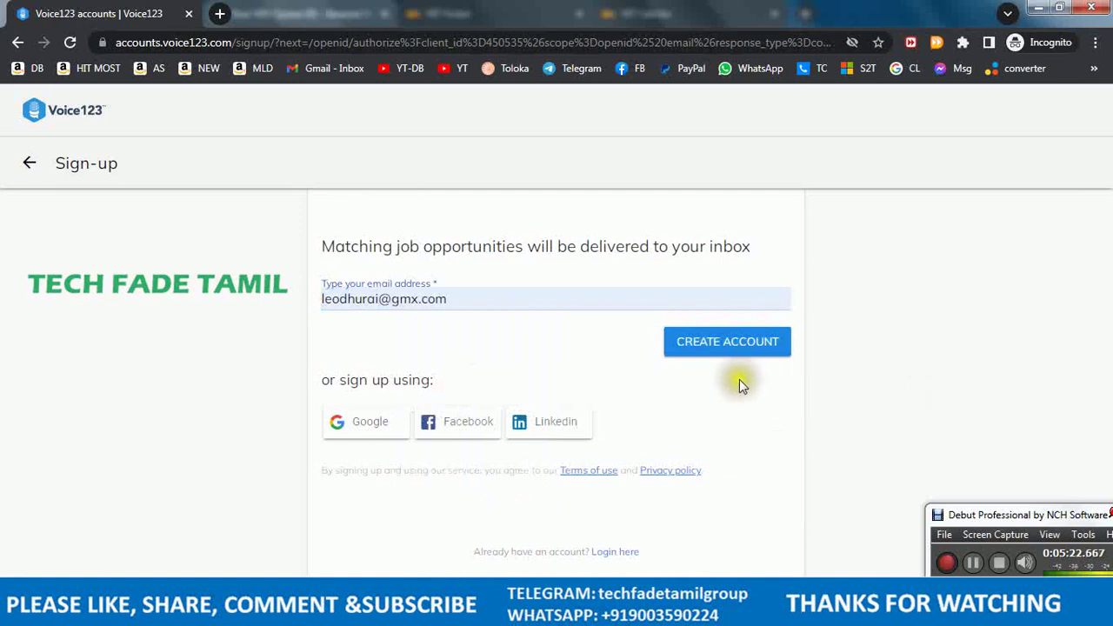
- Create the account, enter the full name, and choose Search engine as the referral source
{"action": "left_click", "coordinate": [748, 355]}
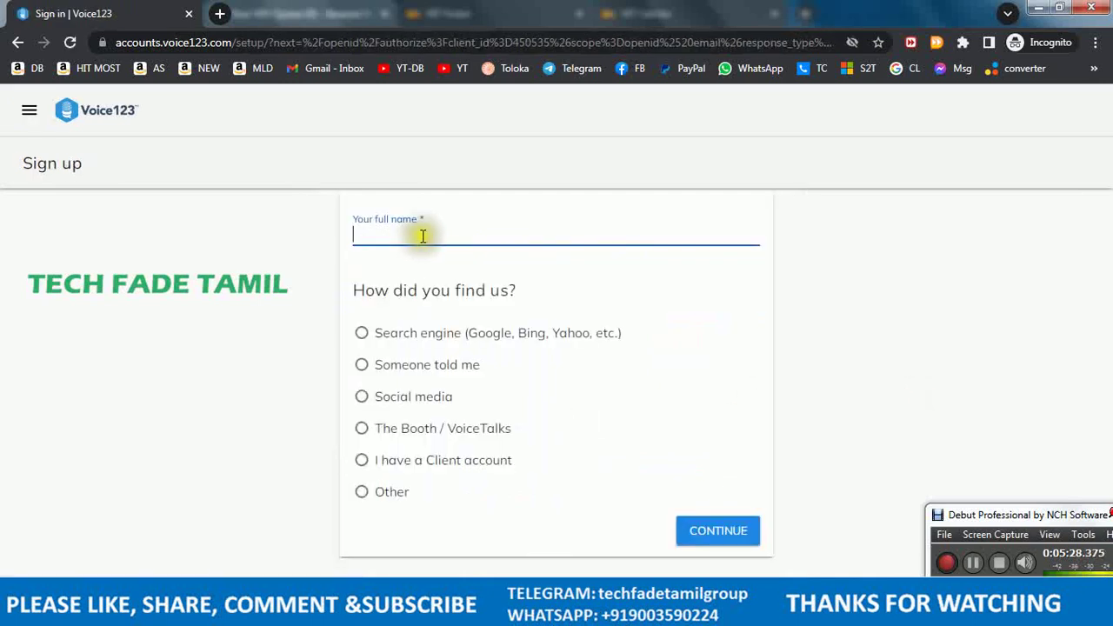
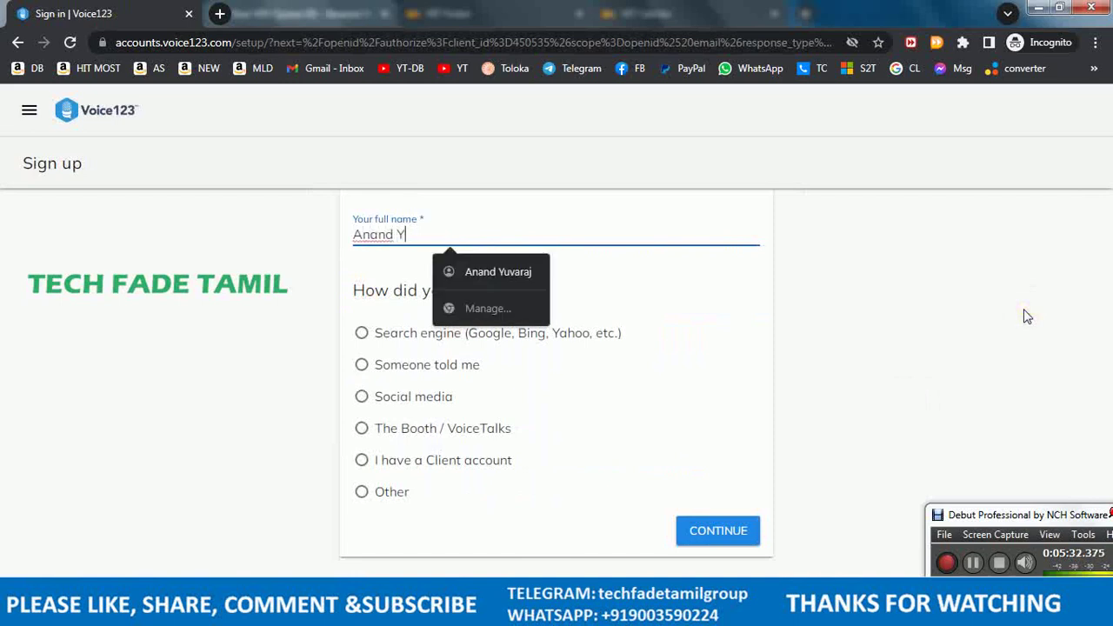
{"action": "left_click", "coordinate": [1032, 389]}
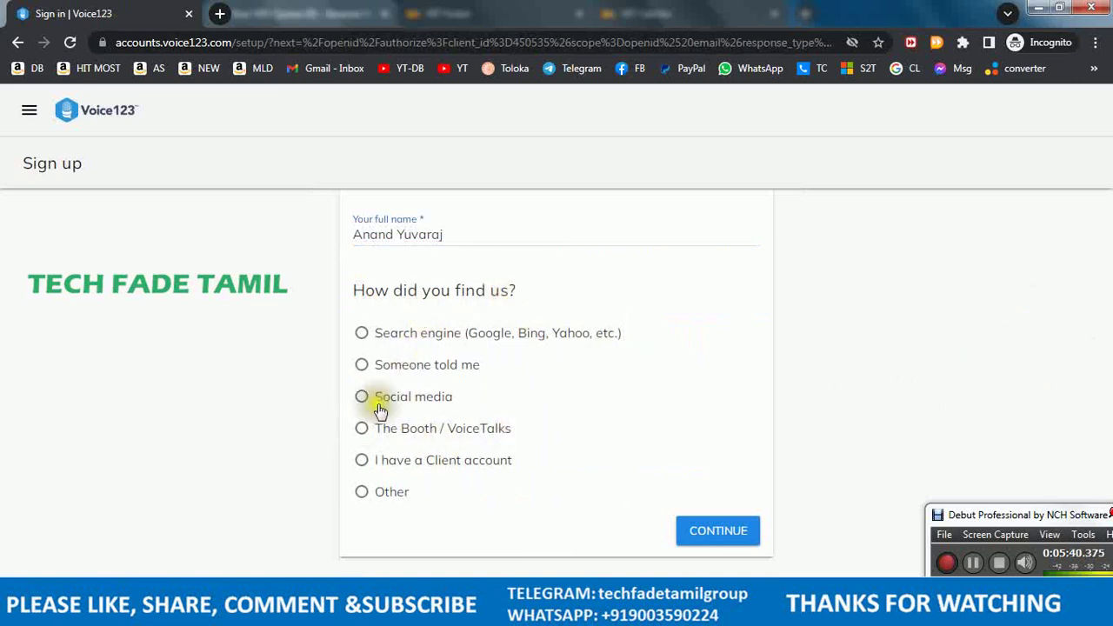
{"action": "left_click", "coordinate": [362, 335]}
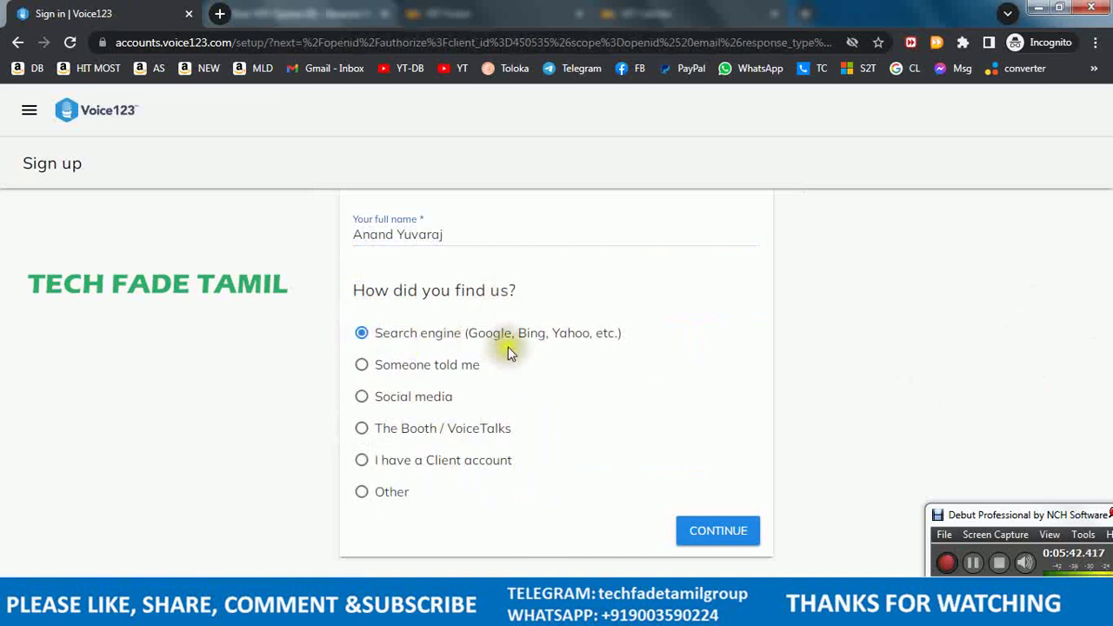
{"action": "left_click", "coordinate": [719, 533]}
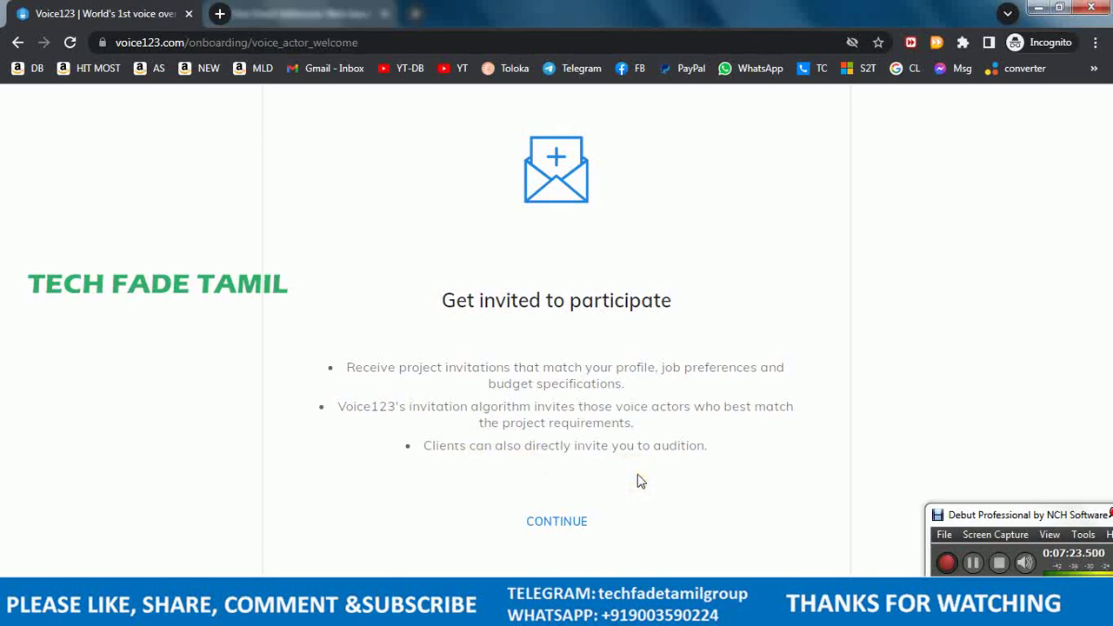
- Go through the Get invited, Audition and Tips slides, then choose COMPLETE YOUR PROFILE
{"action": "left_click", "coordinate": [558, 526]}
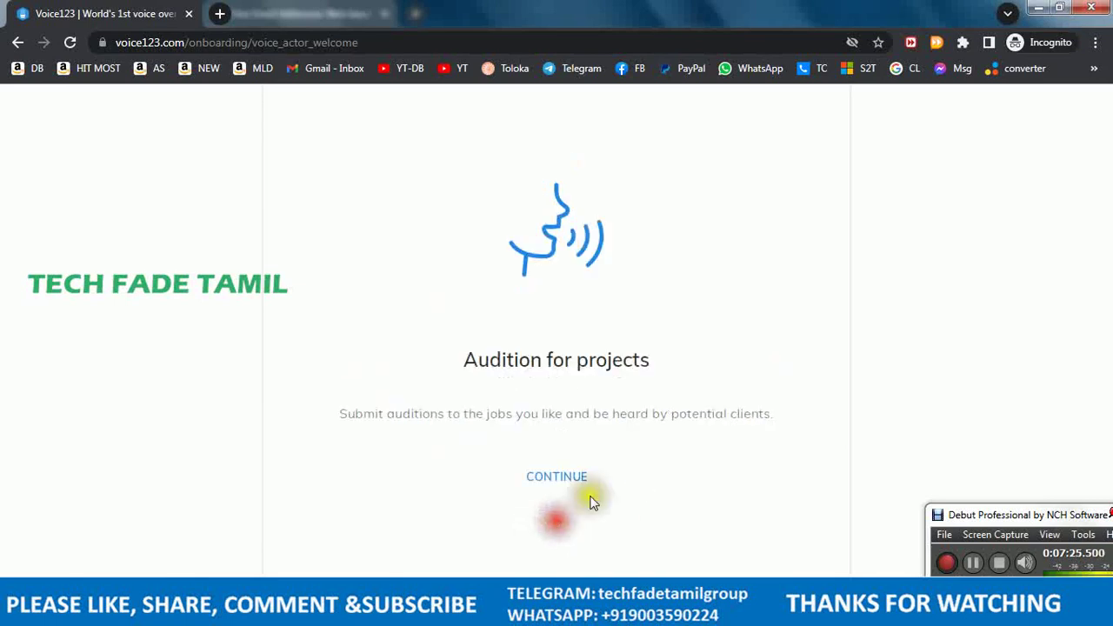
{"action": "left_click", "coordinate": [513, 439]}
{"action": "left_click", "coordinate": [697, 433]}
{"action": "left_click", "coordinate": [697, 433]}
{"action": "left_click", "coordinate": [556, 475]}
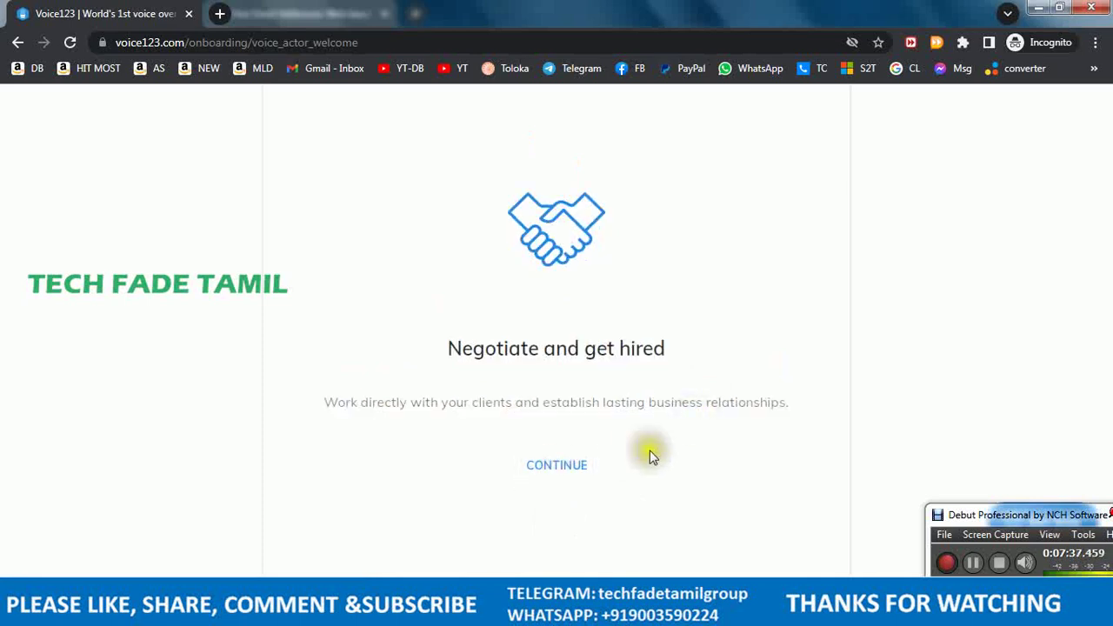
{"action": "left_click", "coordinate": [569, 466]}
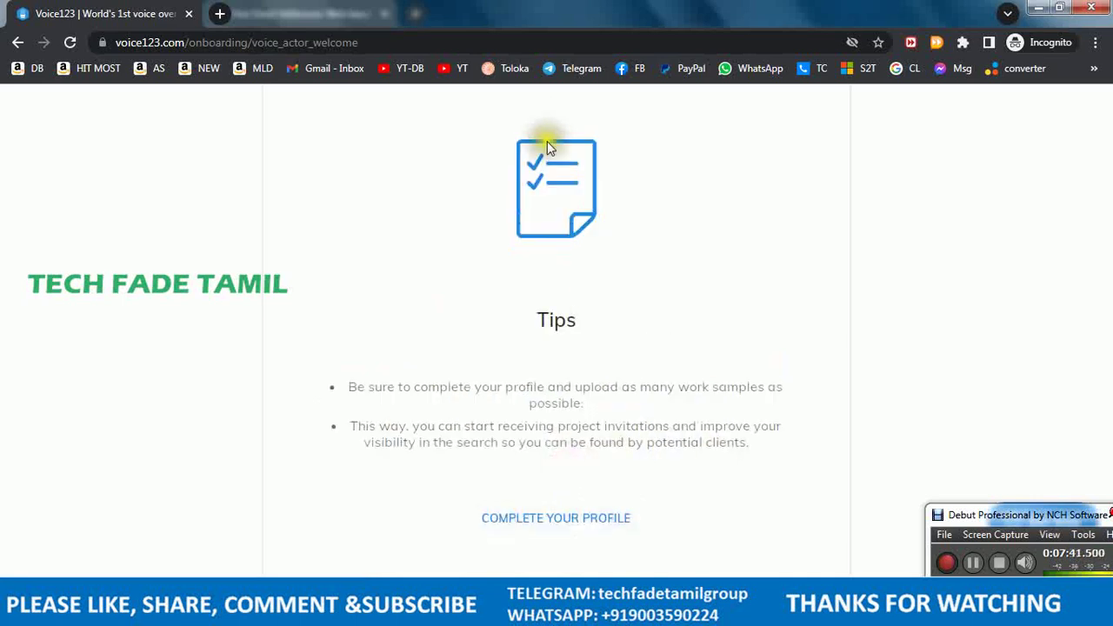
{"action": "left_click", "coordinate": [585, 528]}
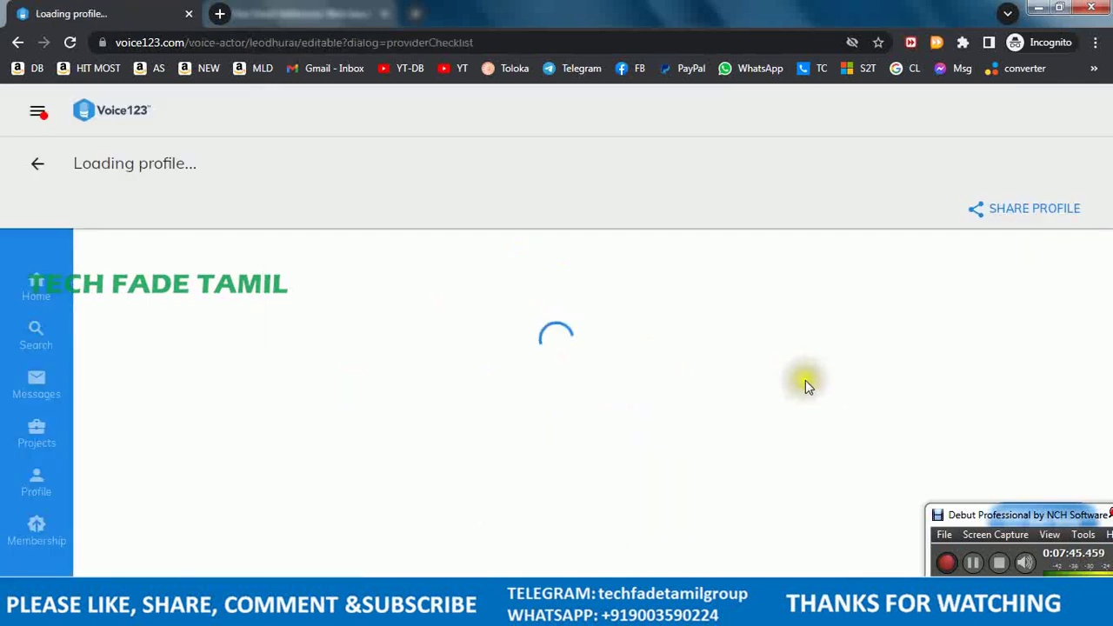